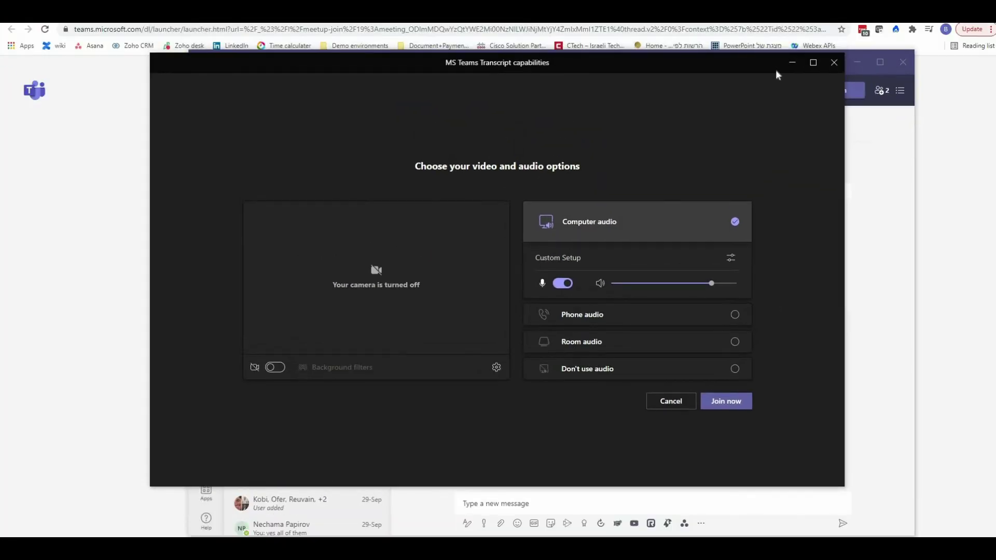
Step: Join the Transcript capabilities meeting from a maximized pre-join window, camera off, computer audio on
click(814, 73)
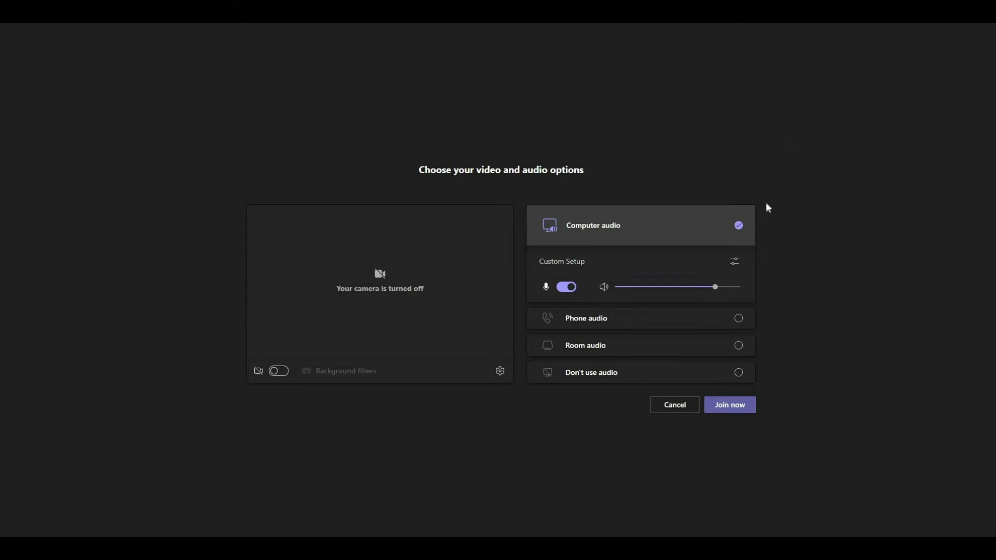
click(739, 410)
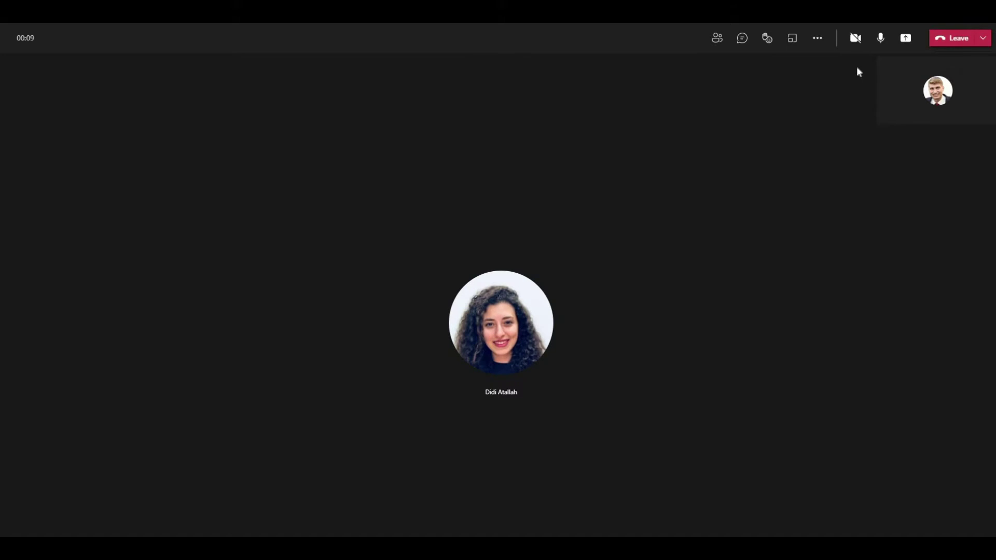
Step: Start recording from More actions so the live Transcript pane begins capturing speech
click(819, 39)
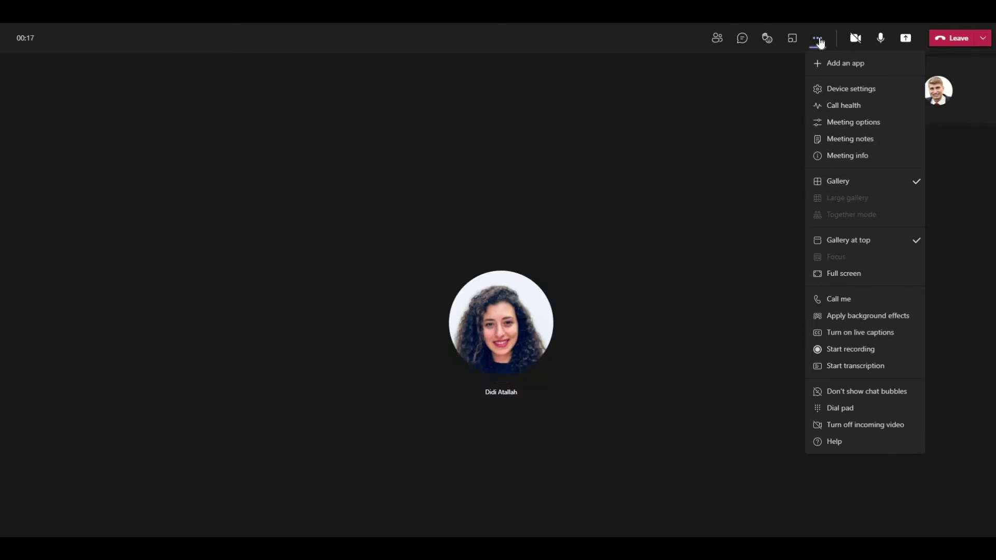
right_click(865, 356)
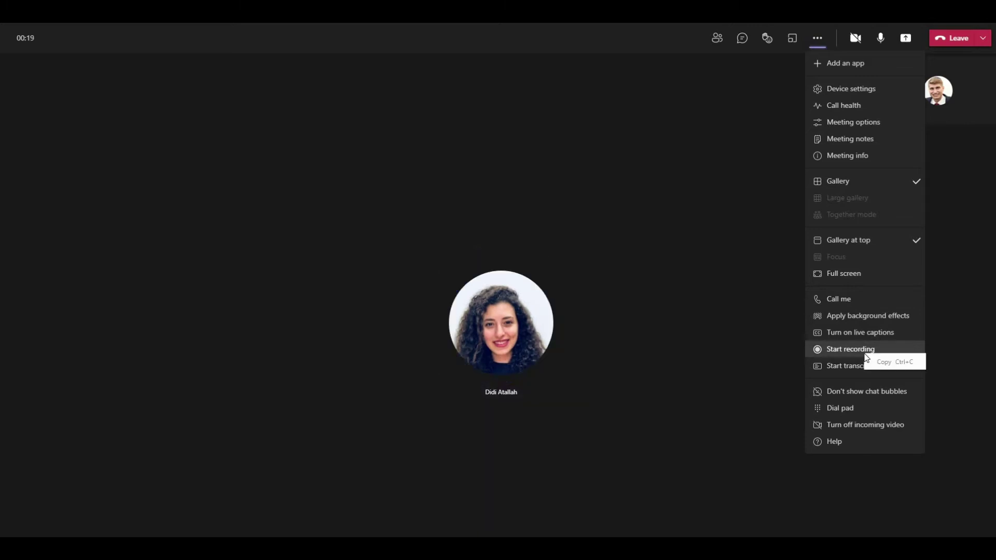
click(851, 351)
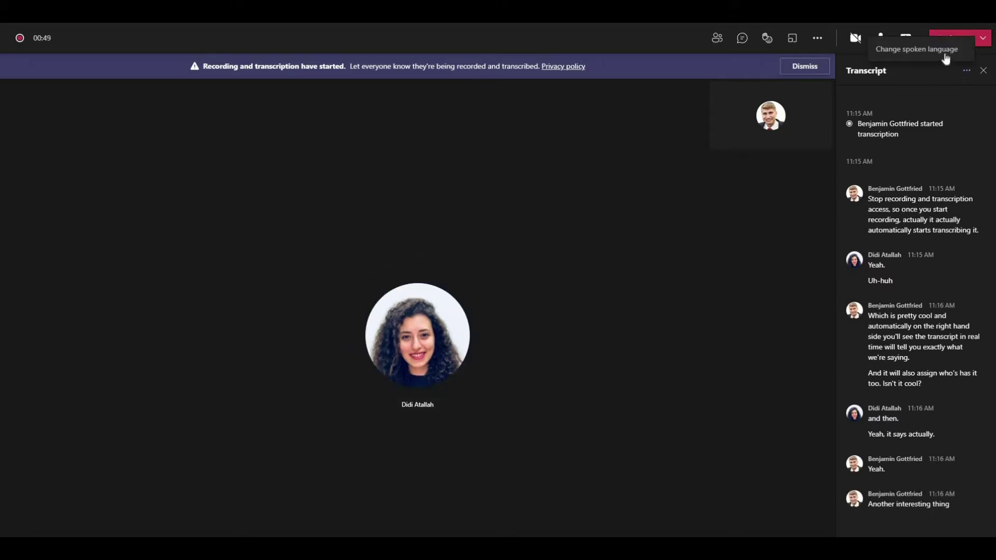
Step: Change the transcript's spoken language to Dutch (Netherlands) and confirm
click(945, 56)
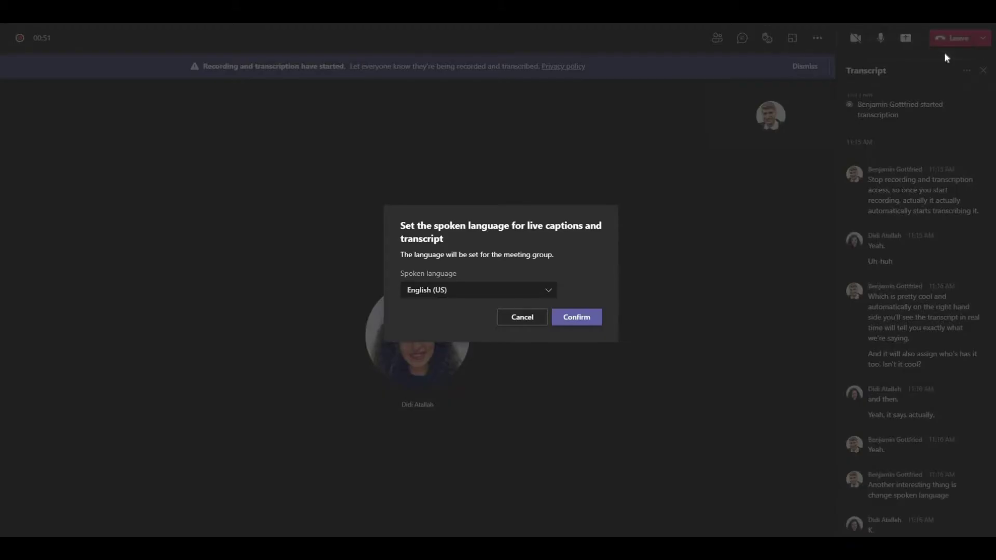
click(473, 295)
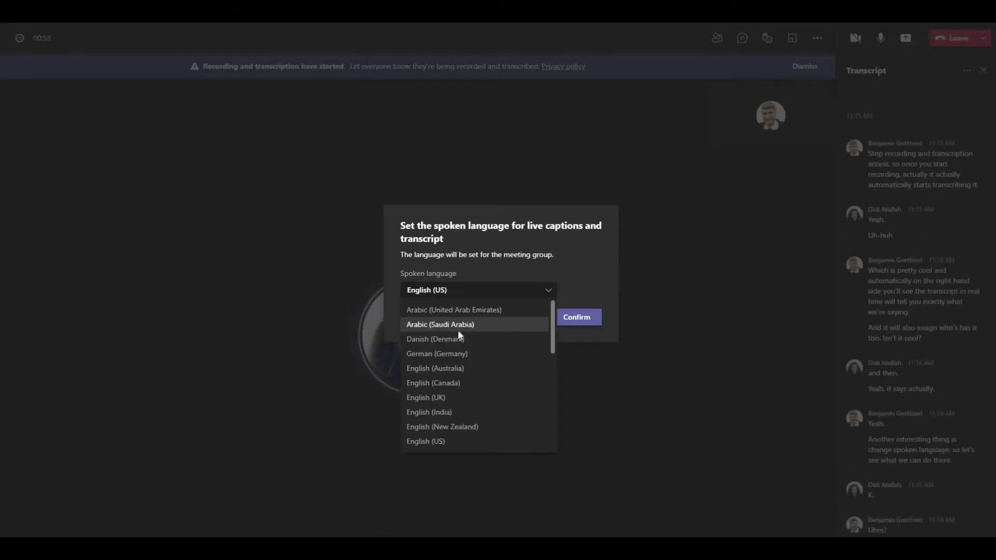
key(Down)
key(Down)
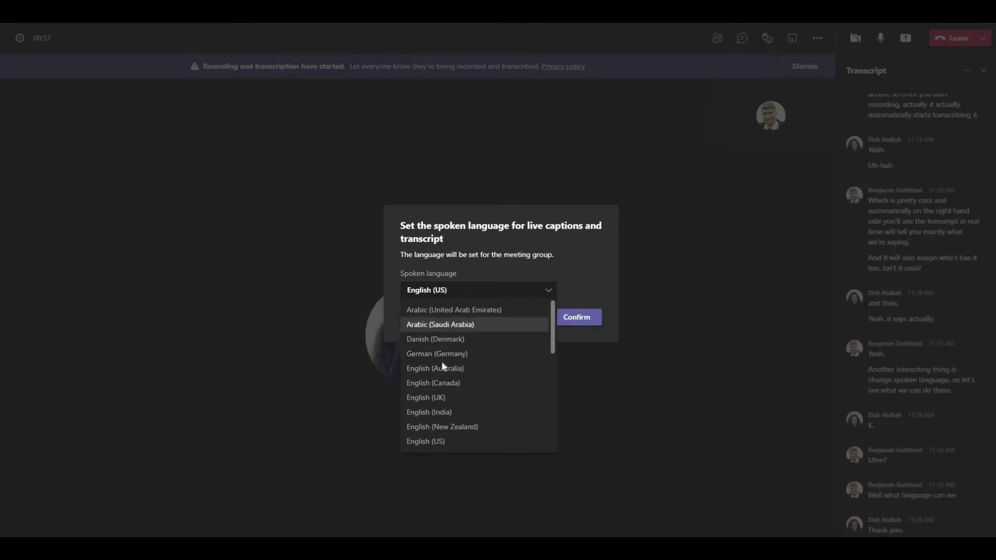
scroll(446, 374, down, 1)
scroll(445, 366, down, 2)
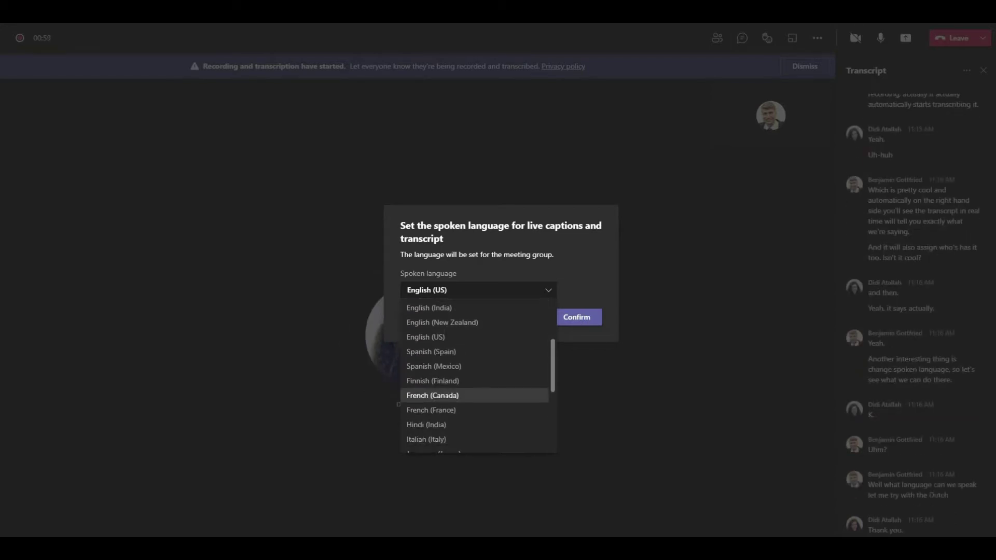
scroll(445, 366, down, 2)
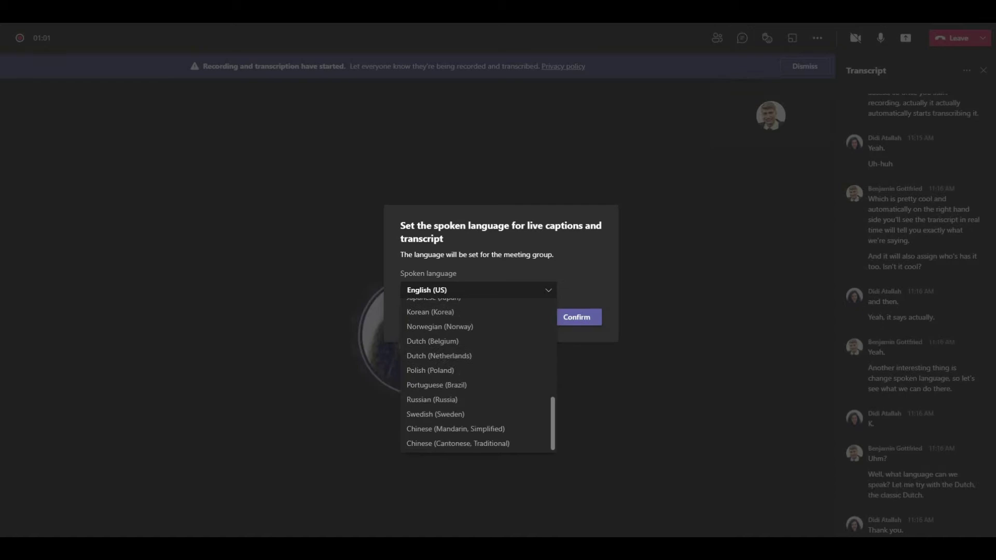
click(486, 358)
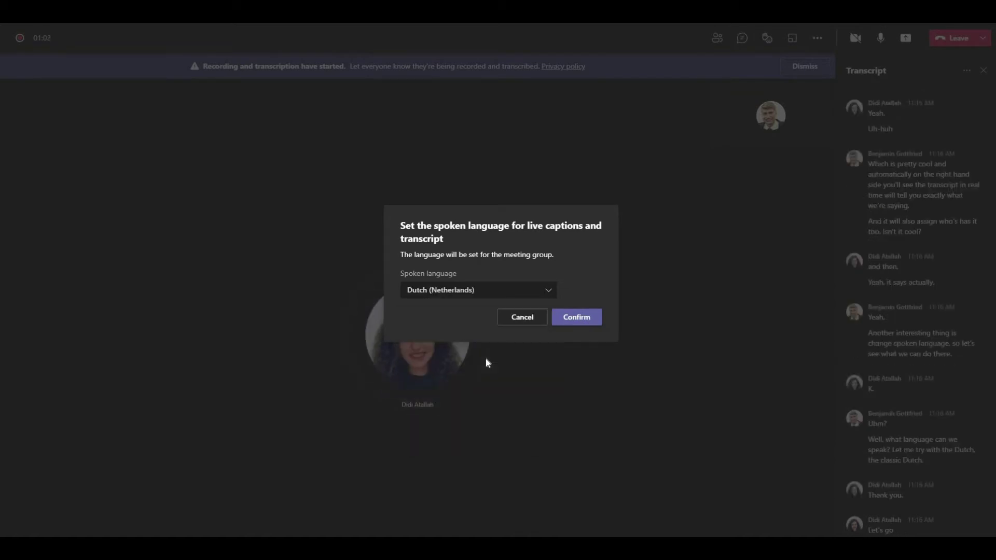
click(591, 322)
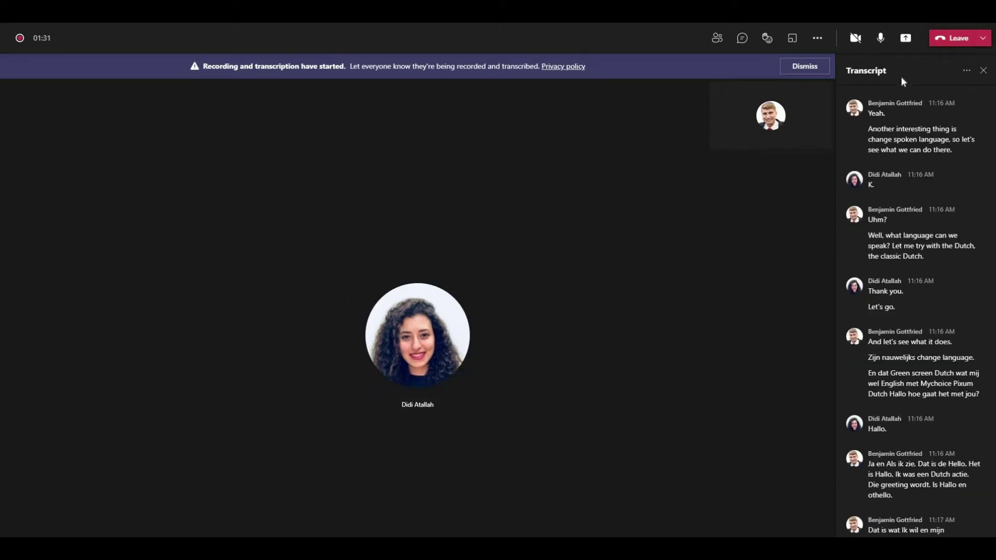
Step: Change the transcript's spoken language to Arabic (Saudi Arabia) and confirm
click(968, 71)
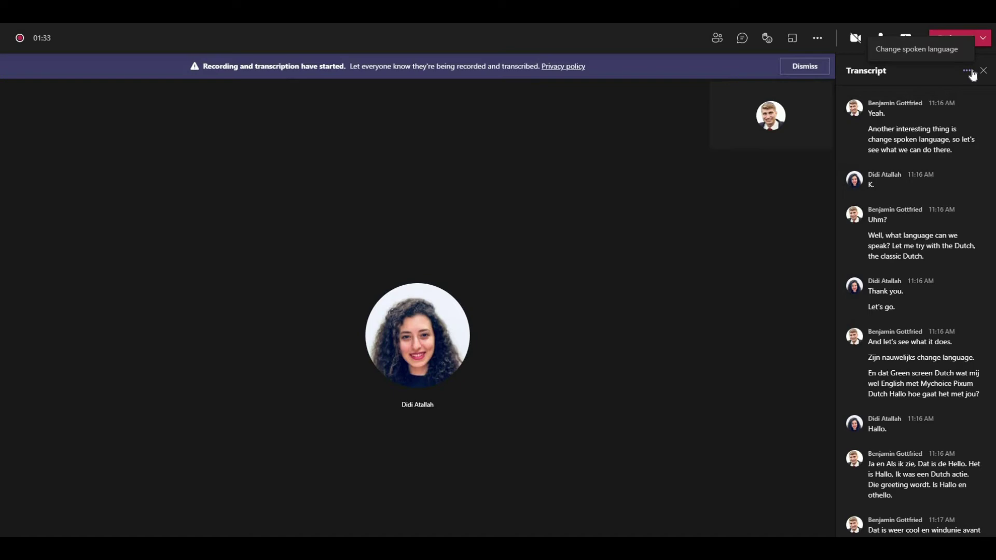
click(939, 48)
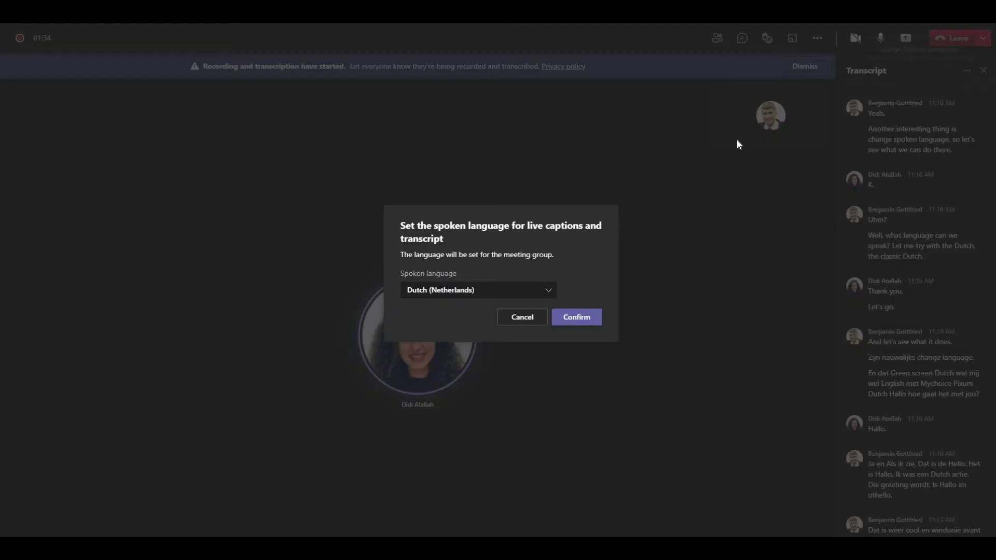
click(452, 292)
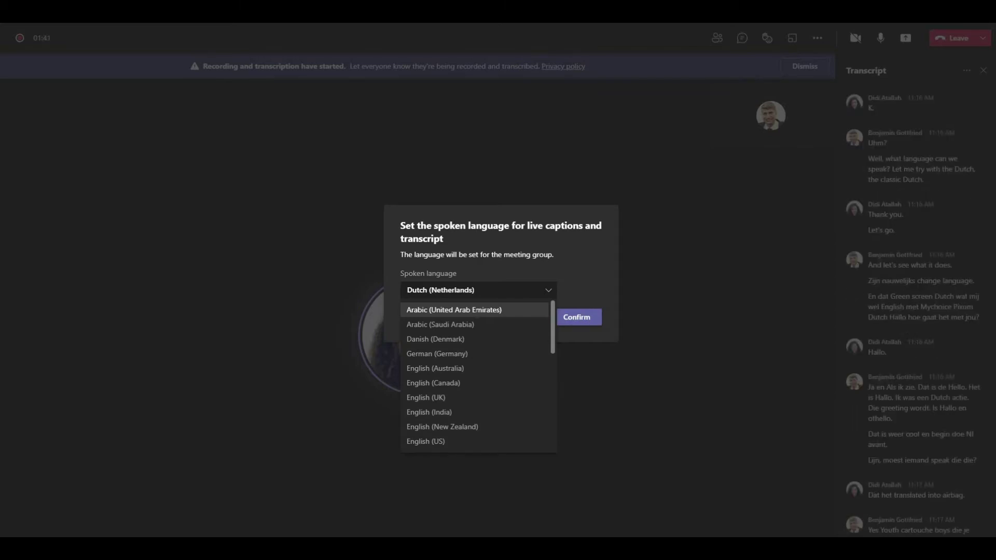
click(485, 325)
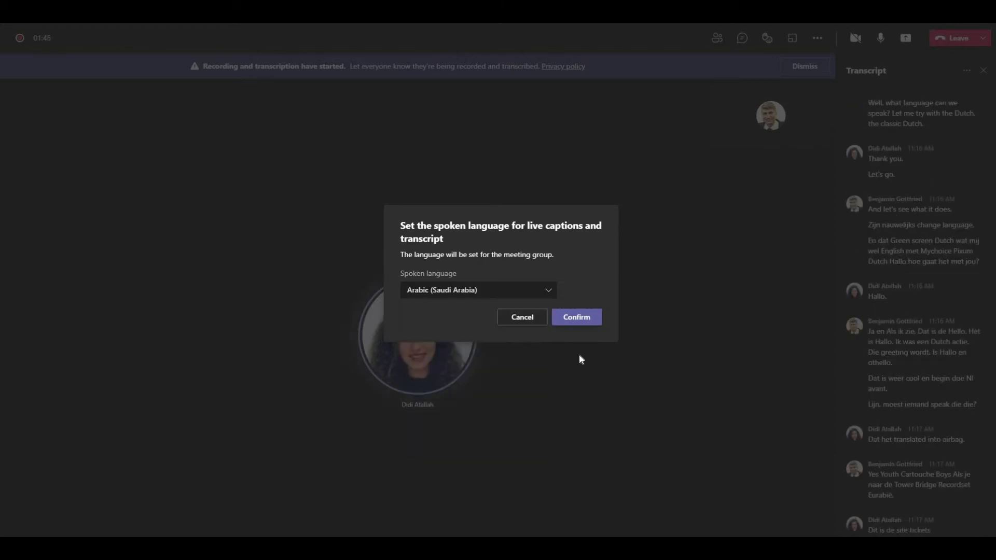
click(577, 324)
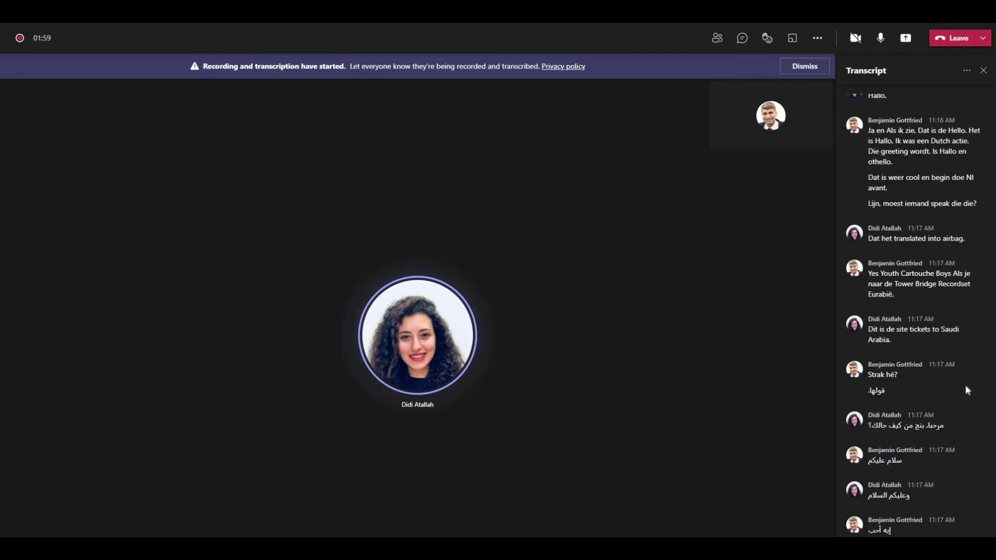
Step: Change the transcript's spoken language back to English (UK) and confirm
click(962, 73)
click(908, 41)
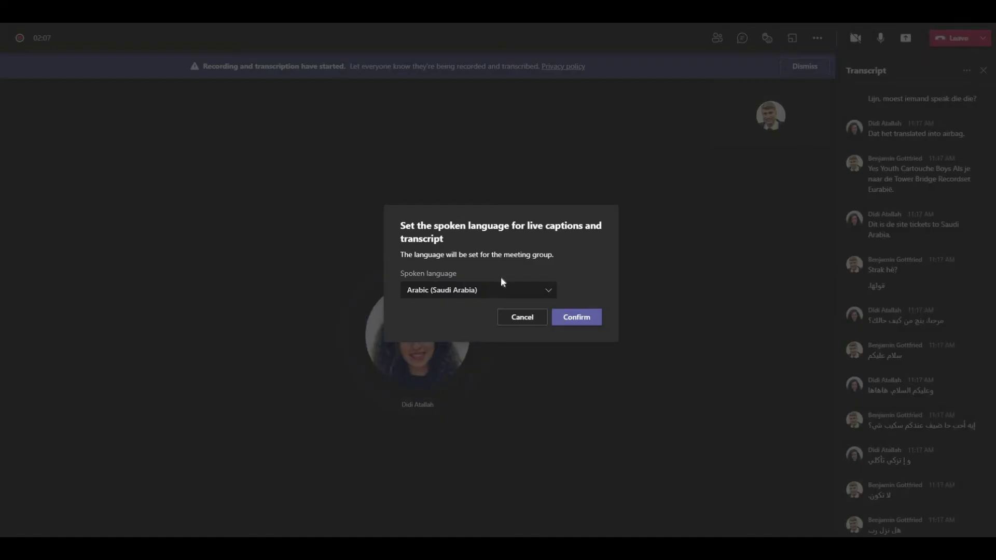
click(492, 296)
scroll(459, 342, down, 10)
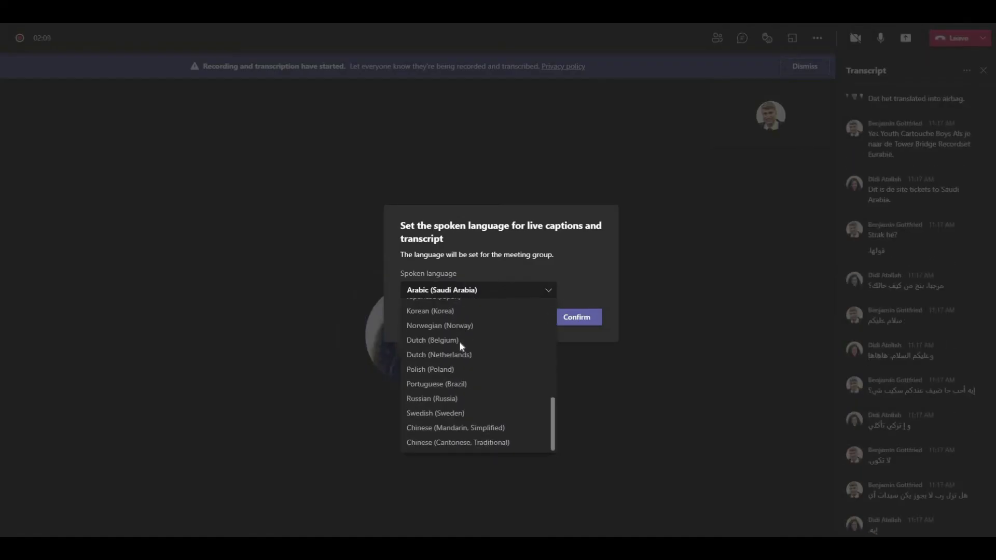
scroll(459, 371, up, 5)
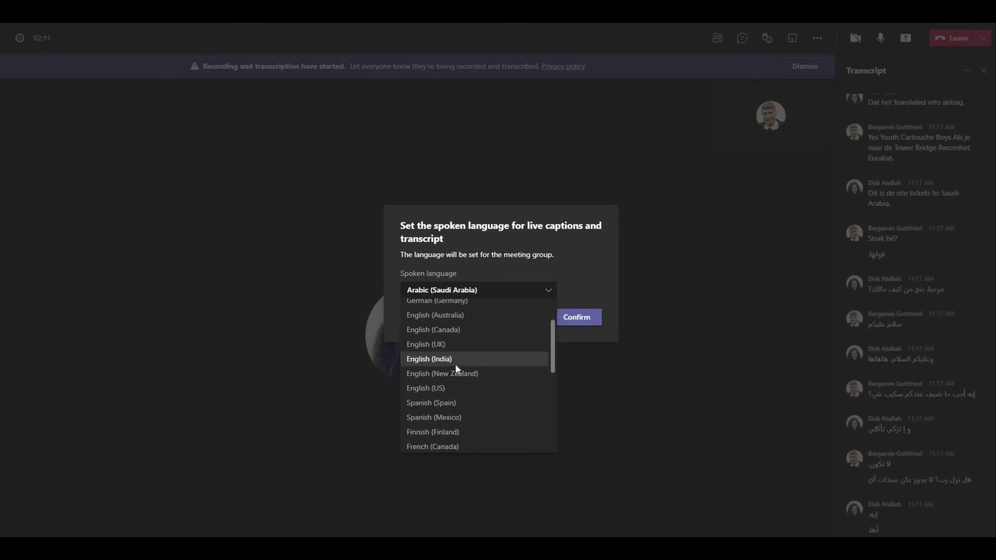
scroll(457, 368, up, 2)
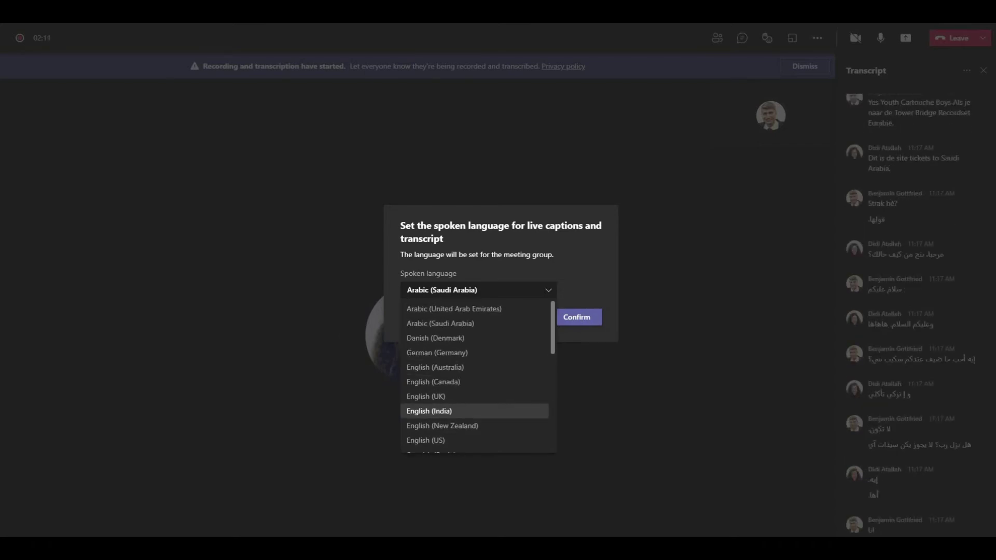
click(453, 397)
click(567, 316)
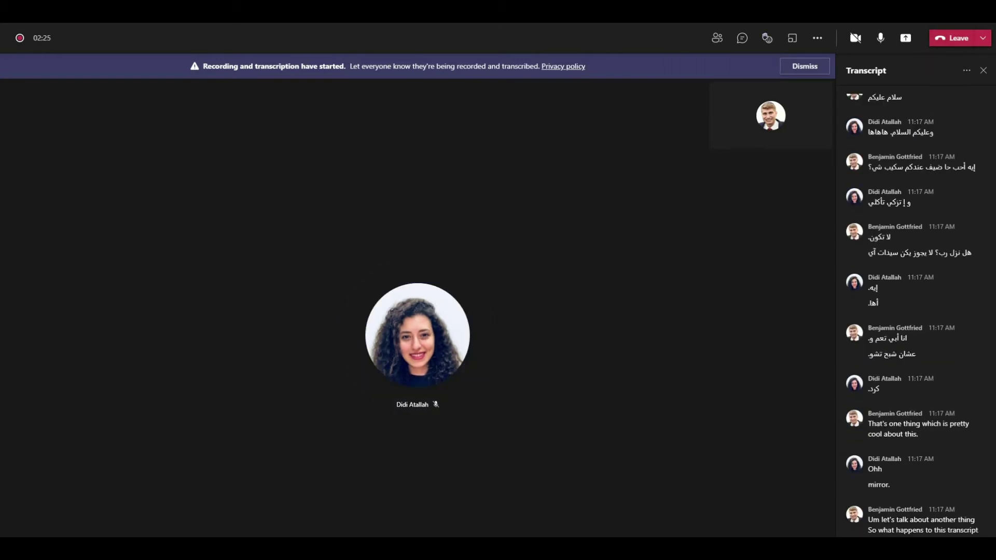
Step: In the maximized Teams Assistance recording 03/10 chat, open the meeting recording thumbnail
click(64, 490)
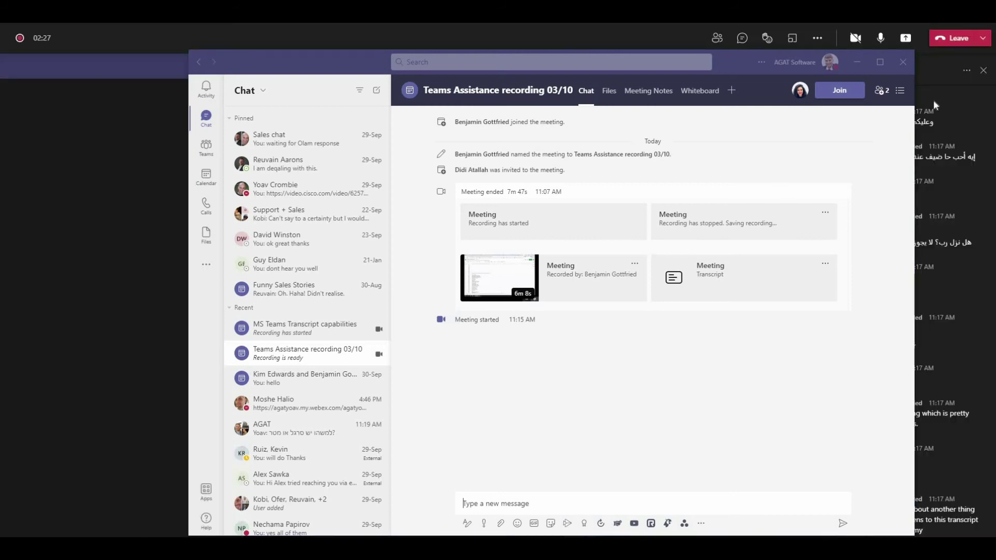
click(879, 62)
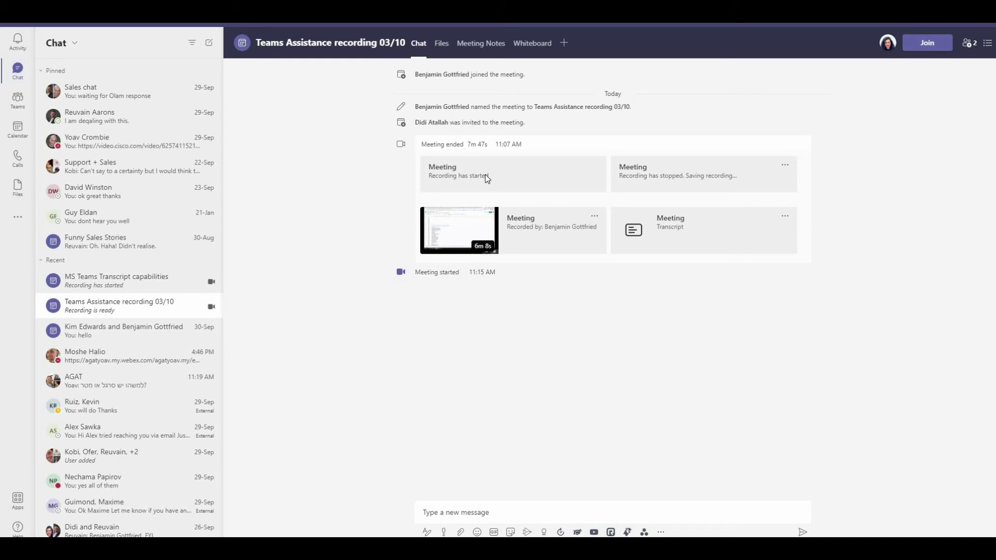
click(463, 234)
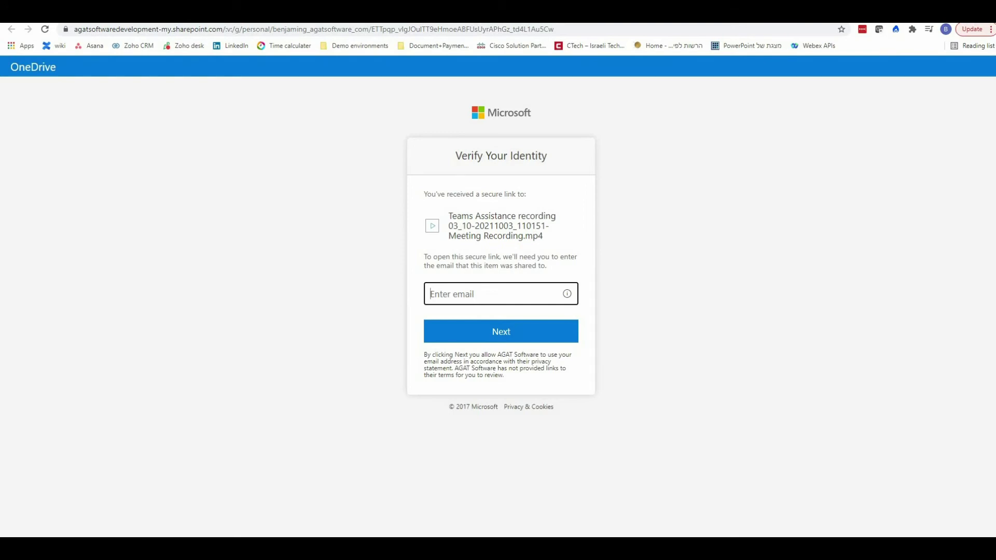
Step: Enter the shared-to e-mail address on OneDrive's Verify Your Identity page and submit it
text(be)
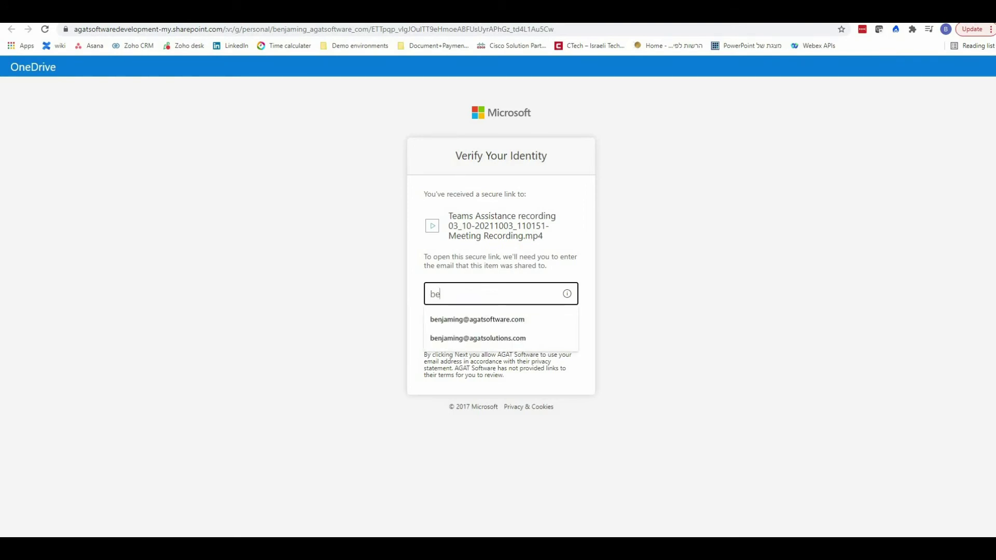
click(527, 326)
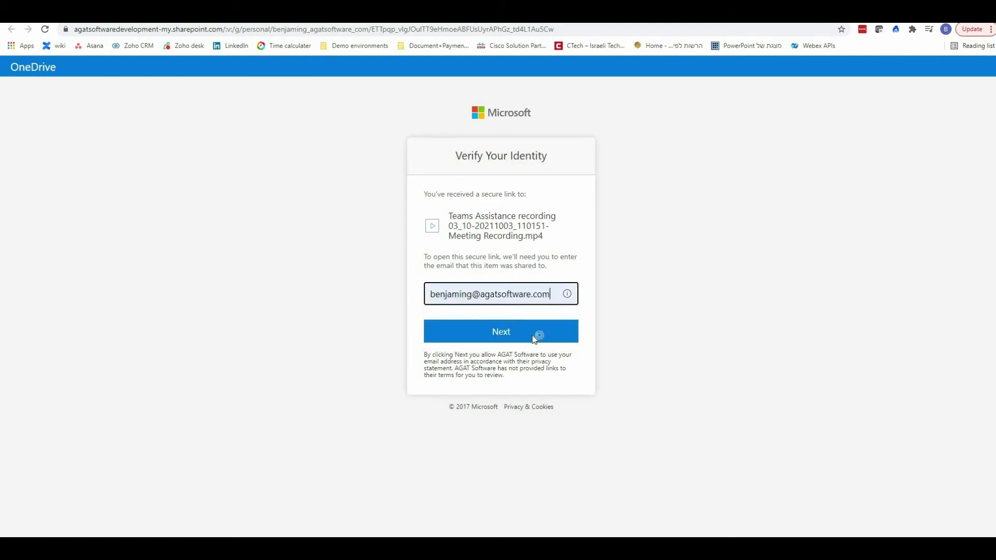
click(534, 337)
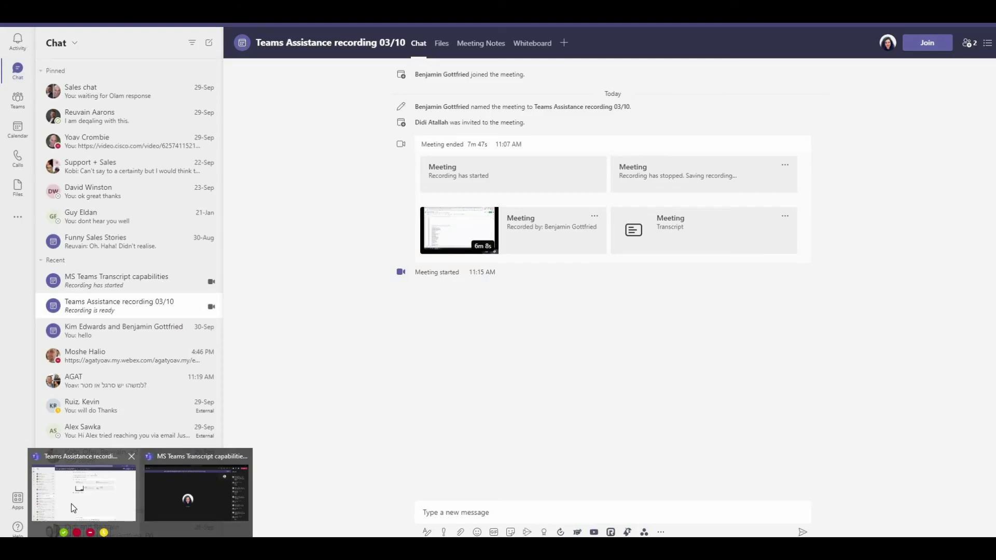
Step: Scroll through the earlier meeting's Transcript card, then download it as a .docx file
click(71, 503)
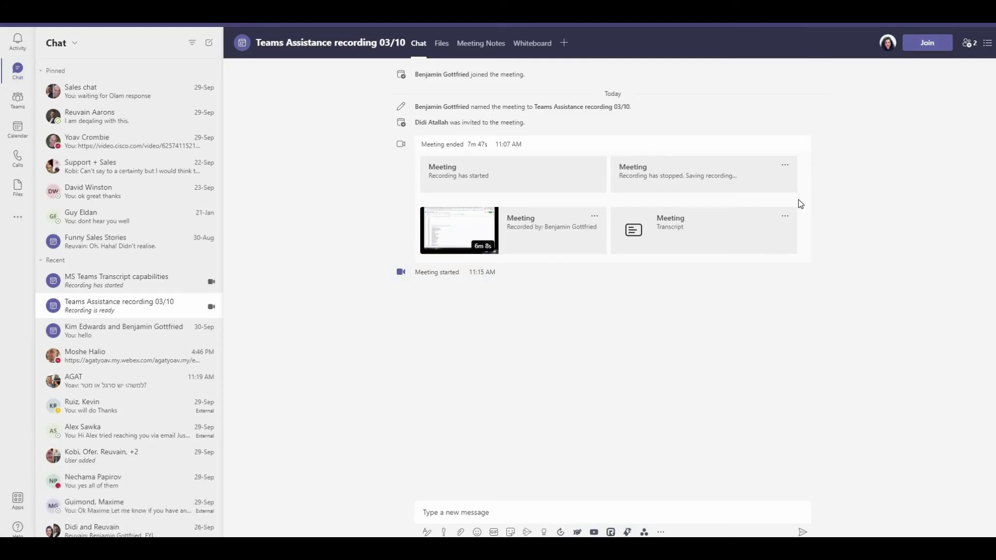
click(663, 222)
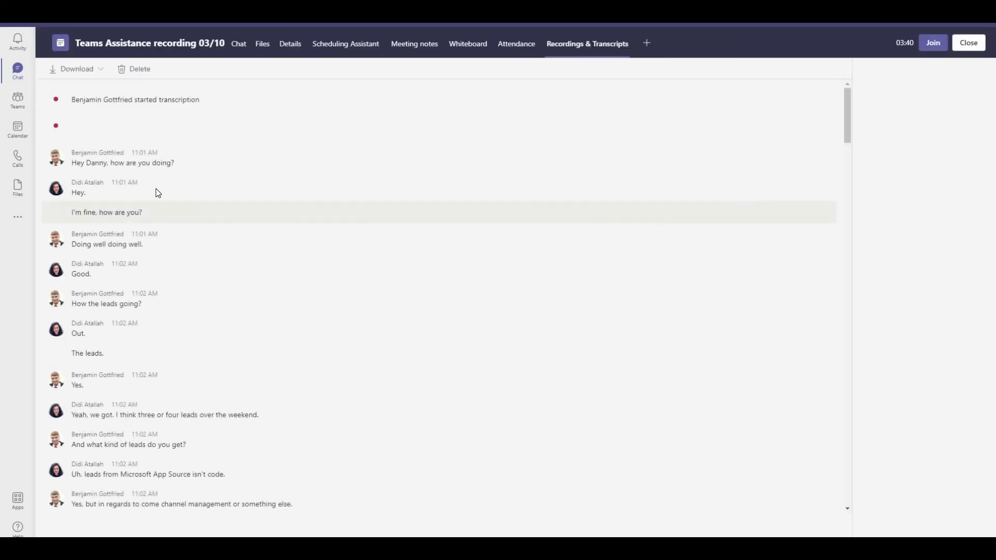
scroll(167, 163, down, 10)
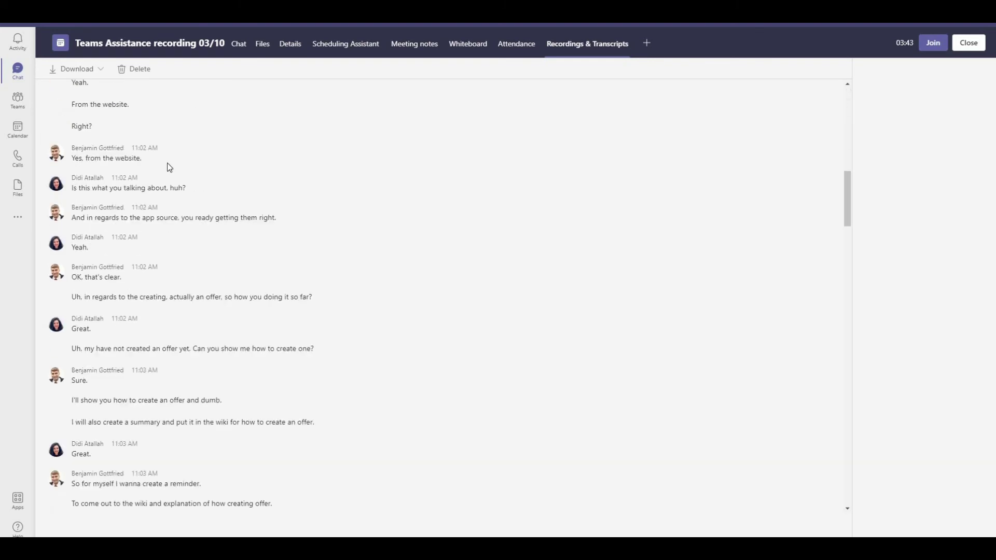
scroll(177, 171, down, 10)
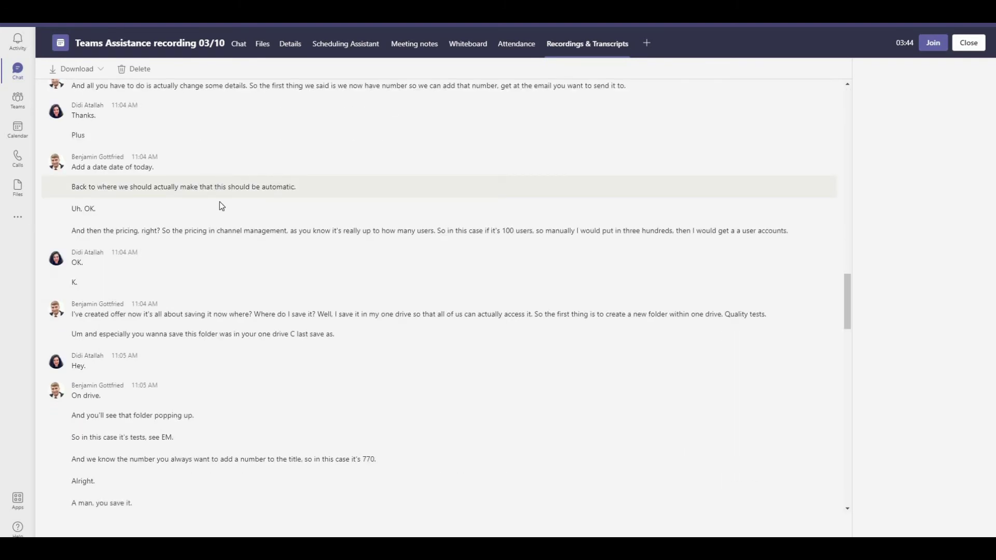
scroll(220, 202, up, 10)
scroll(277, 207, up, 10)
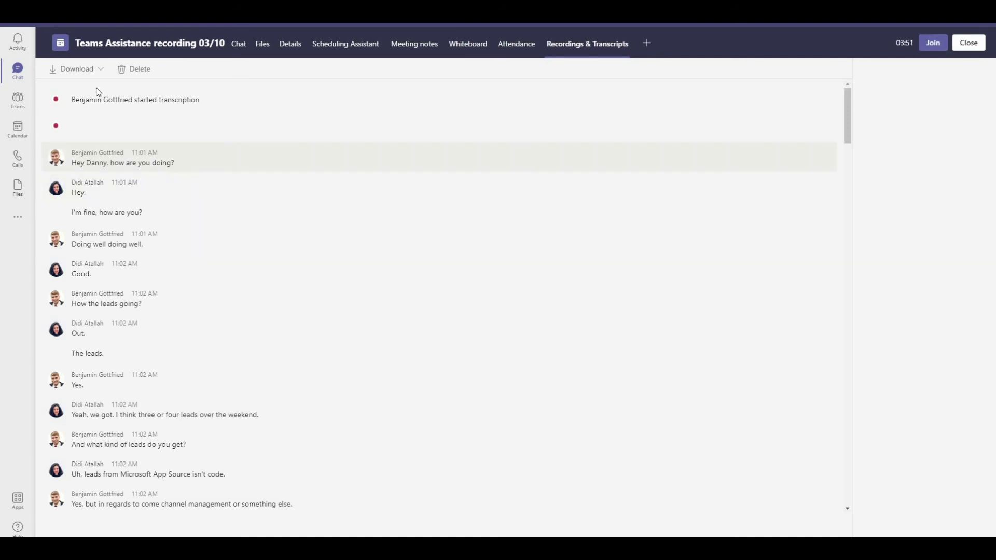
click(59, 73)
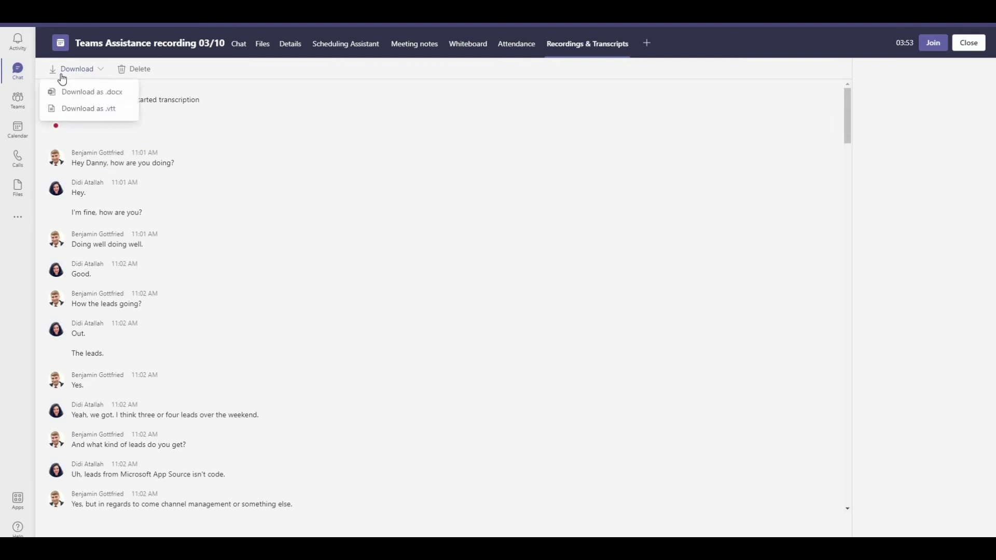
click(130, 96)
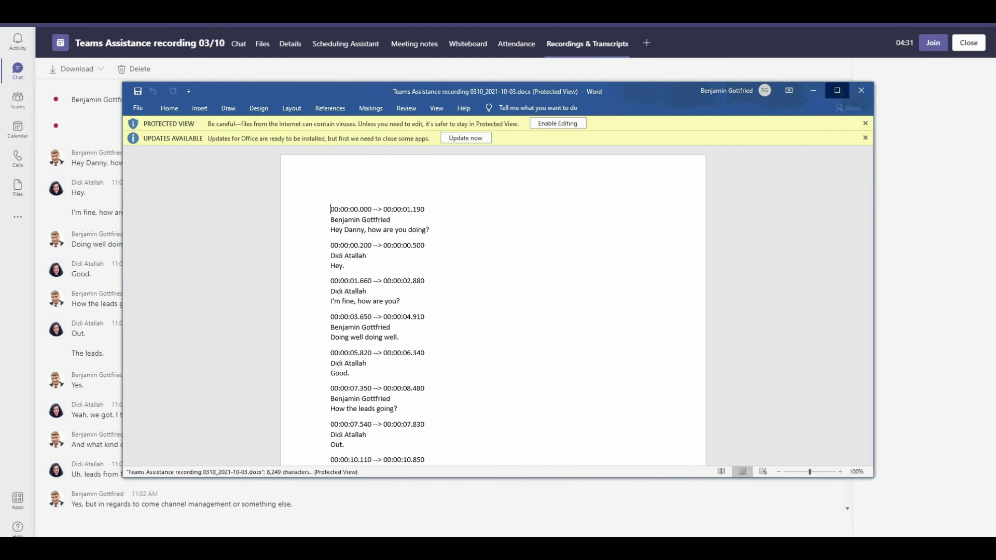
Step: Maximize Word, select and scroll the transcript entries, then return to the Teams meeting
click(837, 90)
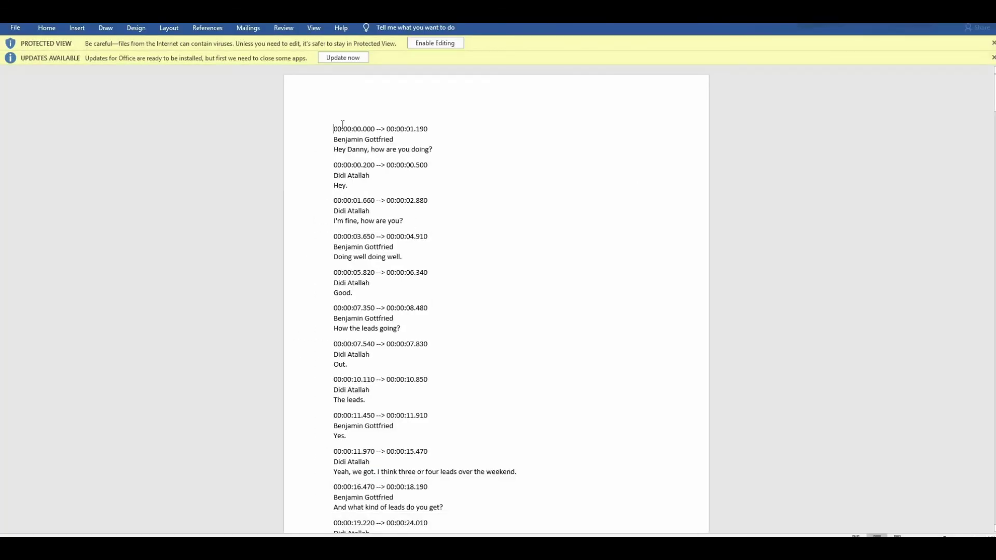
drag(341, 129, 370, 213)
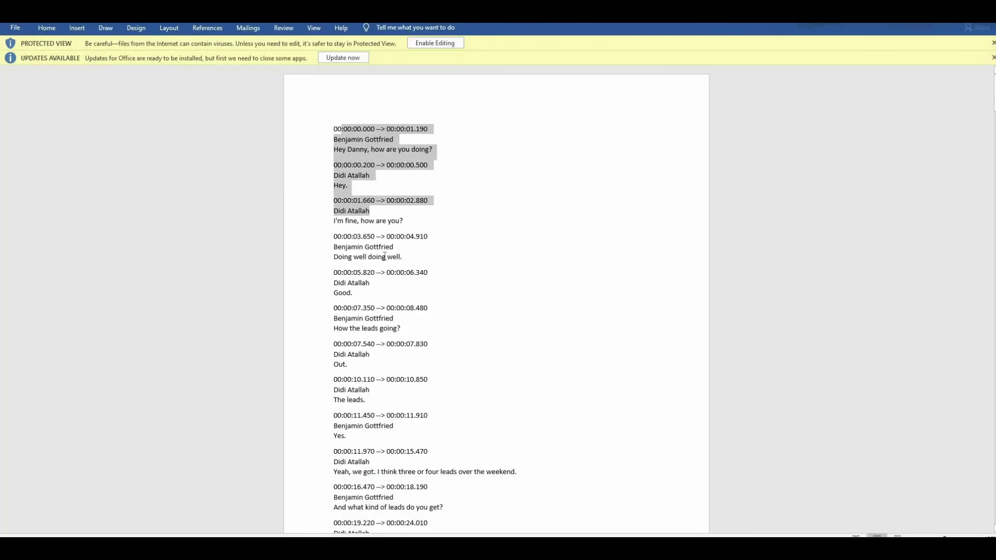
scroll(385, 257, down, 15)
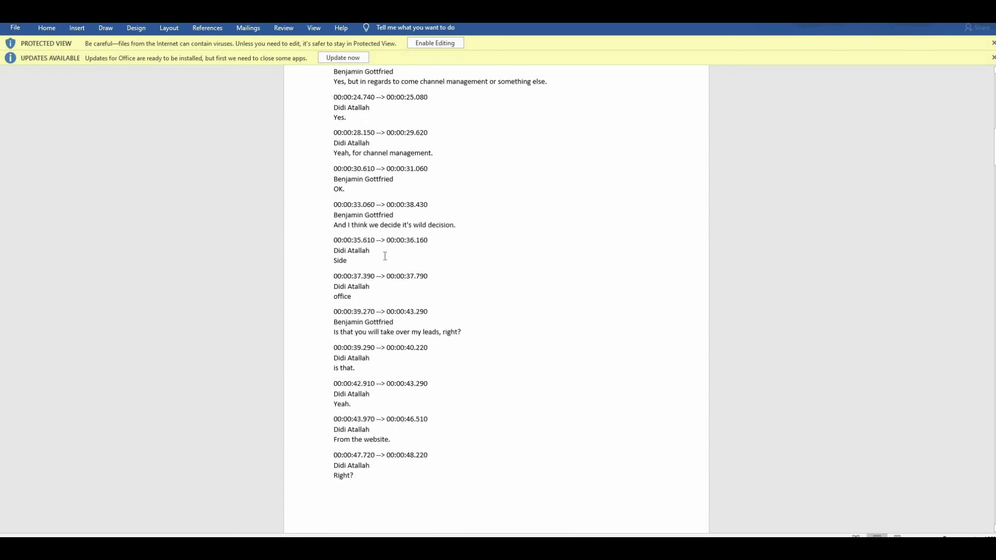
scroll(385, 256, down, 15)
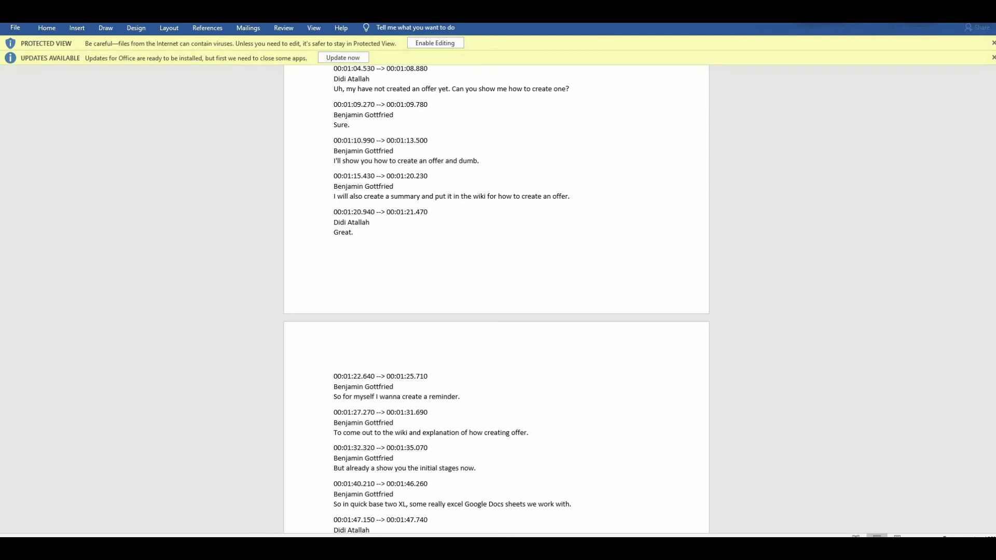
mouse_move(93, 512)
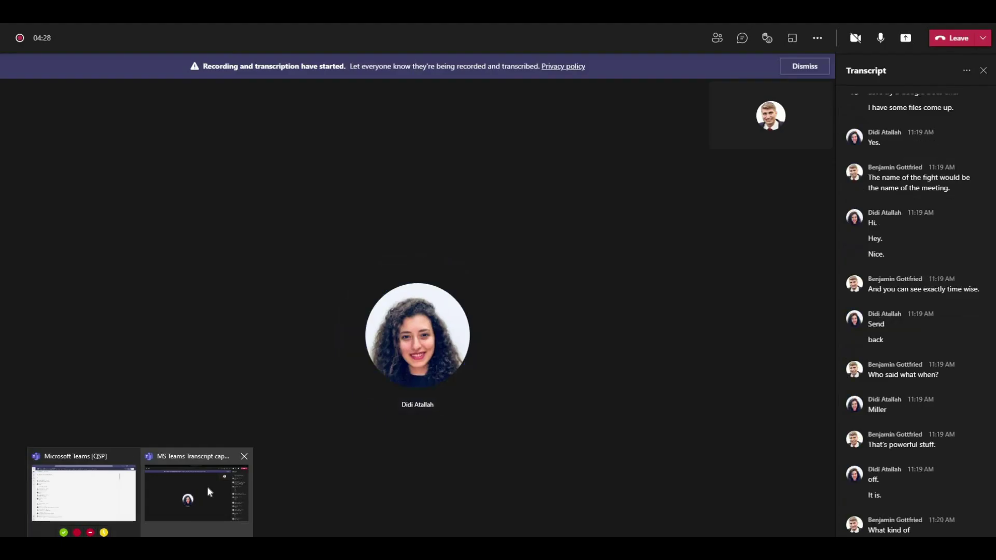
click(207, 487)
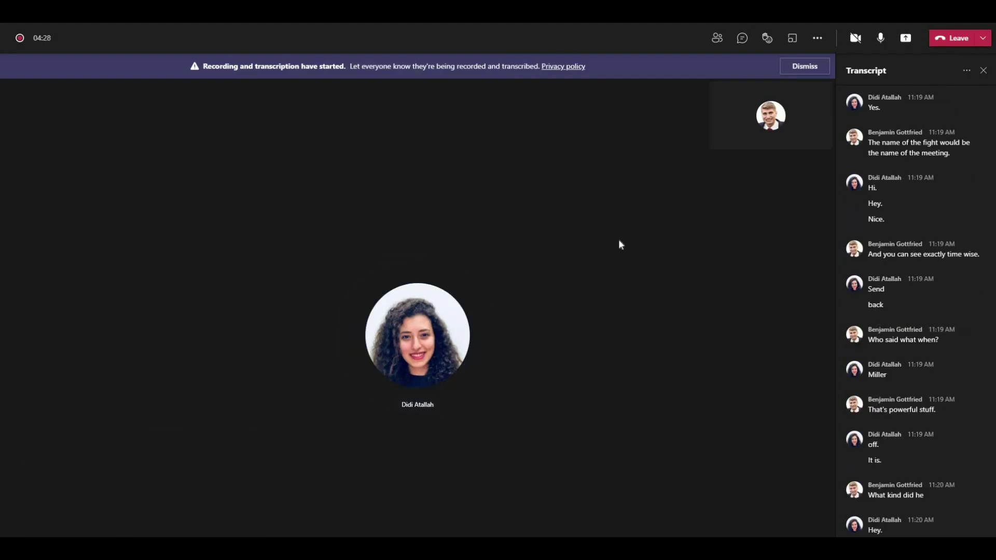